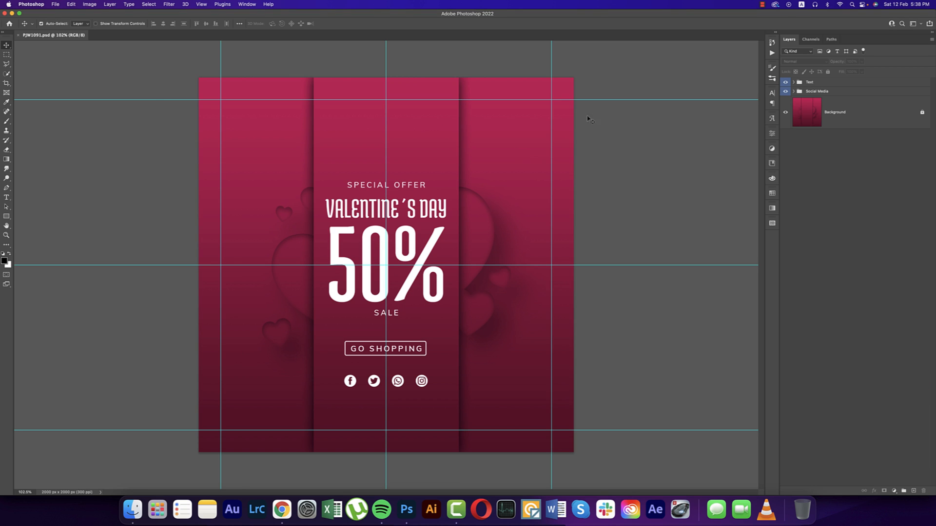
- Change the font of the "50%" text layer in the Text group to Poppins ExtraBold
{"action": "left_click", "coordinate": [794, 82]}
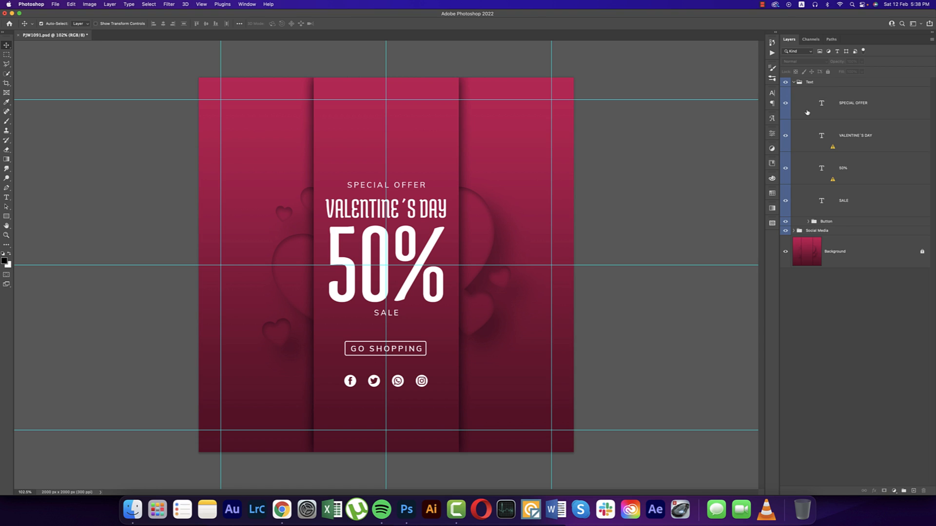
{"action": "left_click", "coordinate": [808, 221]}
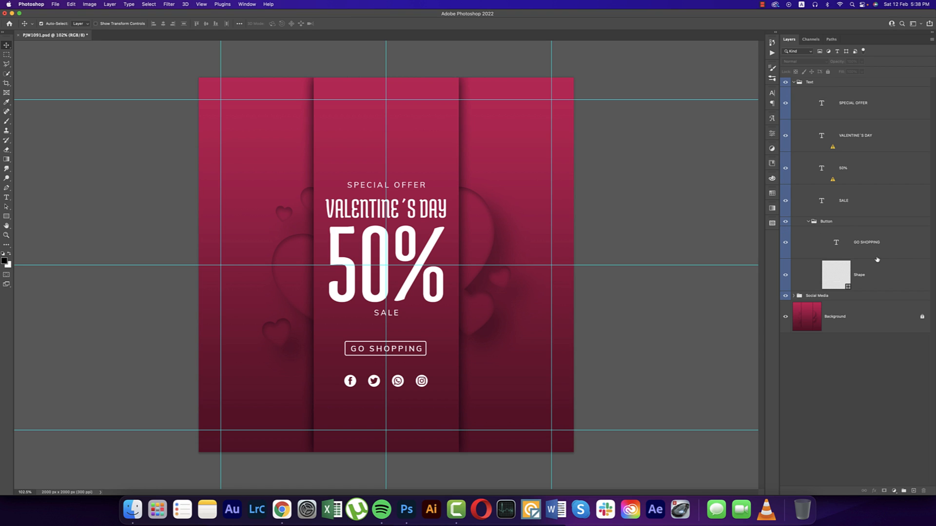
{"action": "left_click", "coordinate": [842, 169]}
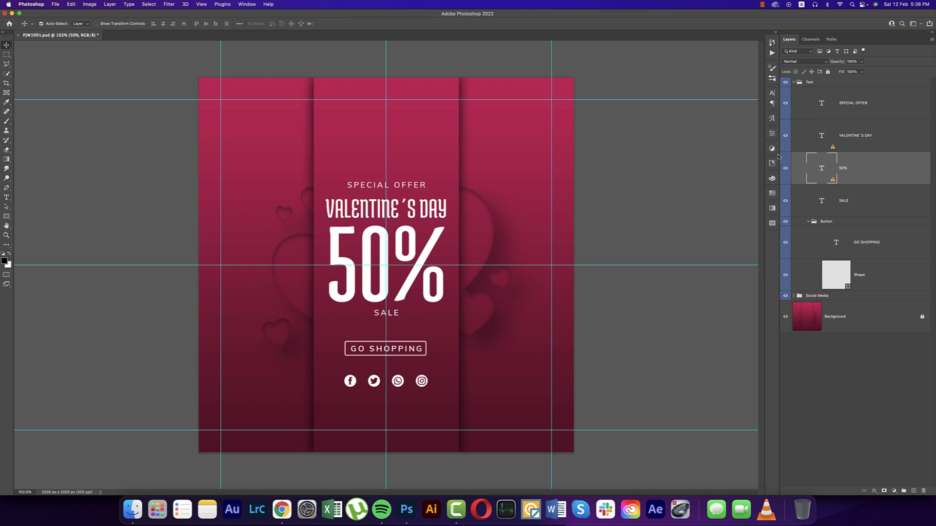
{"action": "left_click", "coordinate": [773, 96]}
{"action": "left_click", "coordinate": [712, 104]}
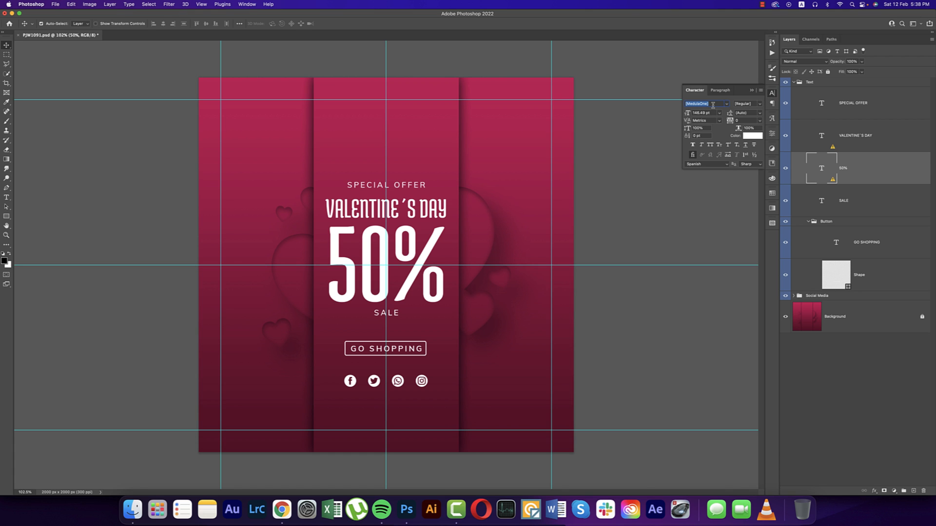
{"action": "type", "text": "pop"}
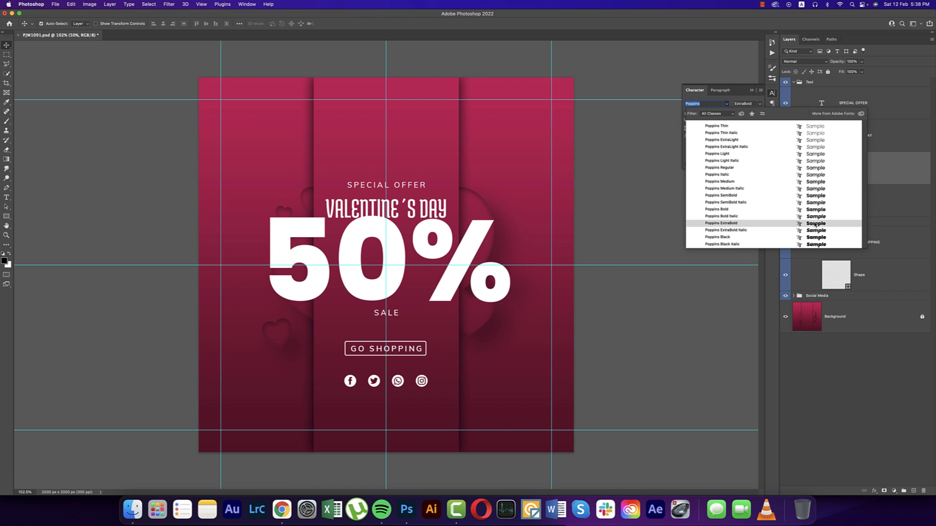
{"action": "left_click", "coordinate": [815, 224]}
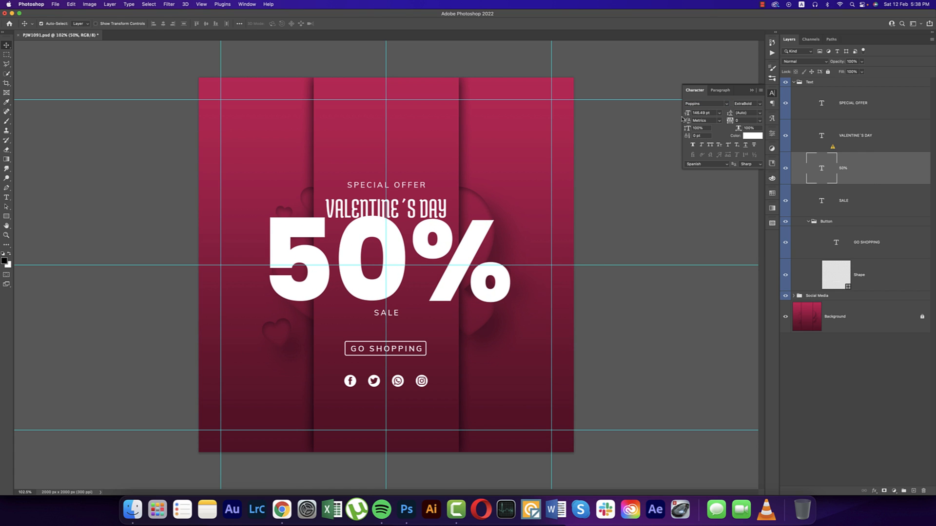
- Reduce the "50%" text to 77 pt and move it and the "SALE" line up closer to the Valentine's Day heading
{"action": "left_click_drag", "start_coordinate": [688, 113], "coordinate": [663, 120]}
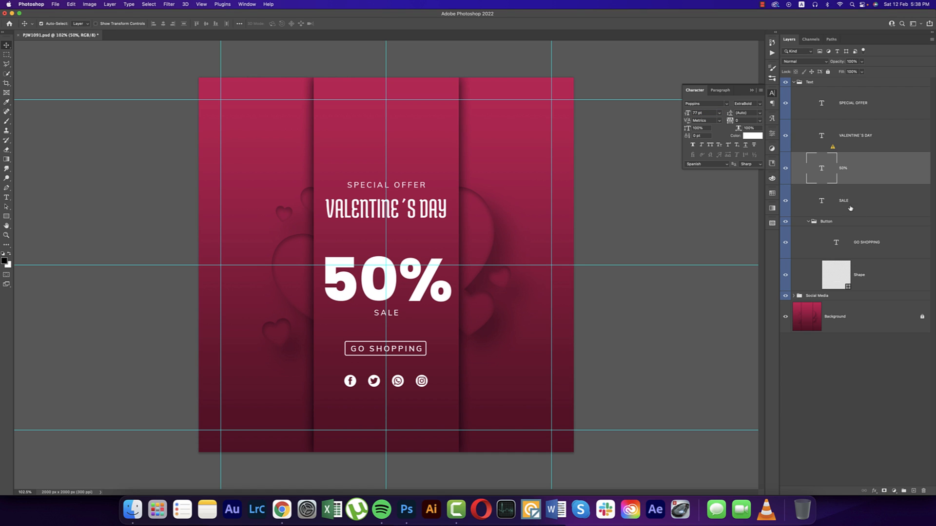
{"action": "left_click_drag", "start_coordinate": [428, 282], "coordinate": [429, 256]}
{"action": "left_click_drag", "start_coordinate": [399, 319], "coordinate": [398, 294]}
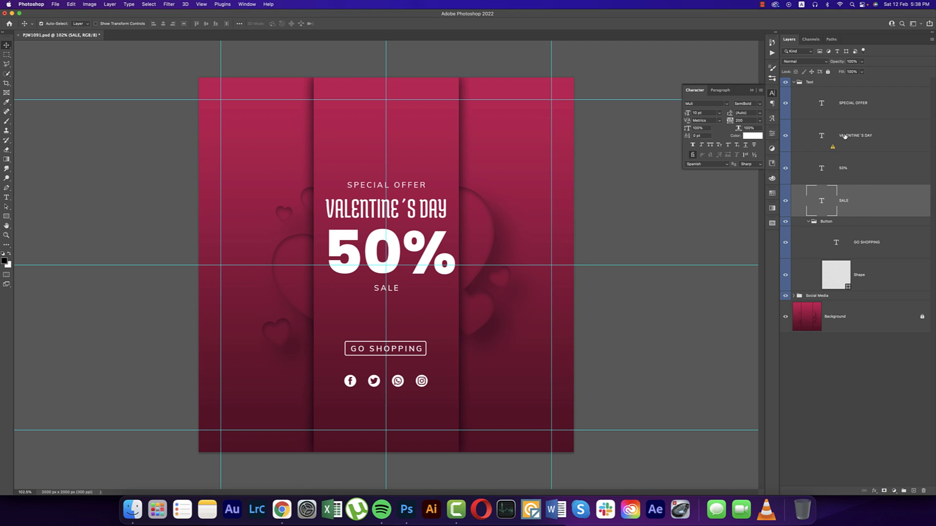
- Preview fonts on the "VALENTINE´S DAY" text layer and apply Vollkorn Regular
{"action": "left_click", "coordinate": [892, 147]}
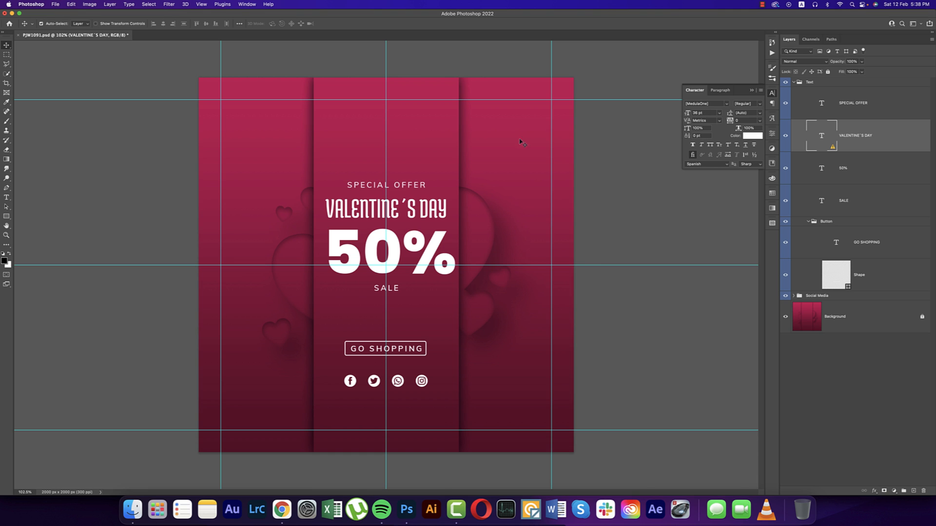
{"action": "left_click", "coordinate": [726, 103]}
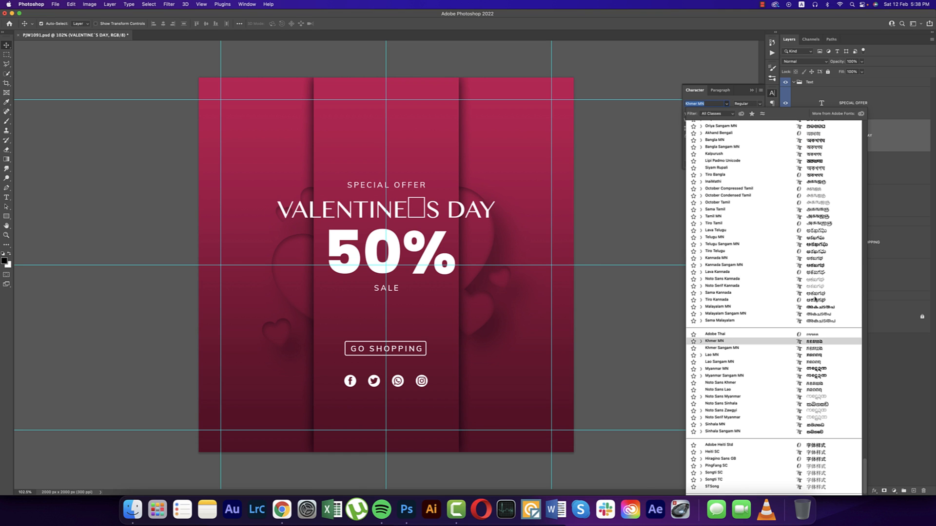
{"action": "key", "text": "Up"}
{"action": "key", "text": "Up"}
{"action": "key", "text": "Up"}
{"action": "key", "text": "Up"}
{"action": "key", "text": "Up"}
{"action": "key", "text": "Up"}
{"action": "key", "text": "Up"}
{"action": "key", "text": "Up"}
{"action": "key", "text": "Up"}
{"action": "key", "text": "Up"}
{"action": "key", "text": "Up"}
{"action": "key", "text": "Up"}
{"action": "key", "text": "Up"}
{"action": "key", "text": "Up"}
{"action": "key", "text": "Up"}
{"action": "key", "text": "Up"}
{"action": "key", "text": "Up"}
{"action": "key", "text": "Up"}
{"action": "key", "text": "Up"}
{"action": "key", "text": "Up"}
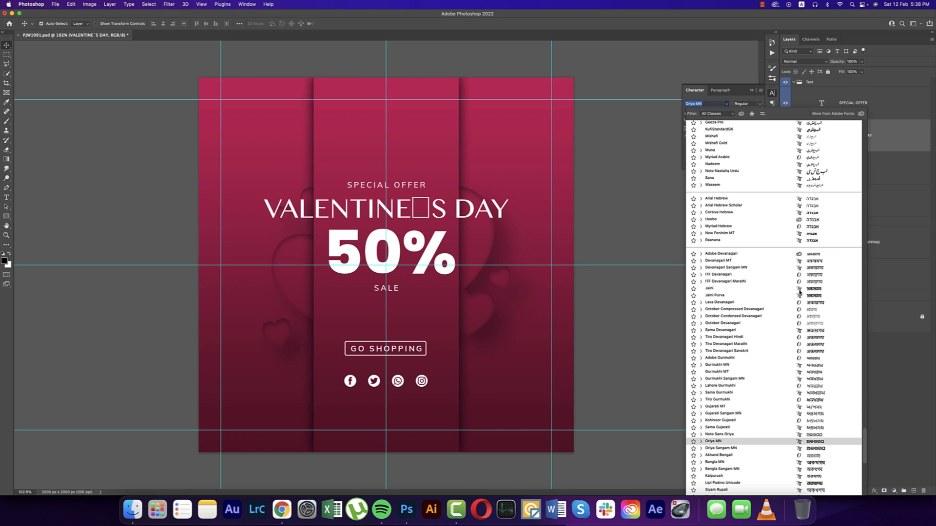
{"action": "key", "text": "Up"}
{"action": "key", "text": "Up"}
{"action": "key", "text": "Up"}
{"action": "key", "text": "Up"}
{"action": "key", "text": "Up"}
{"action": "key", "text": "Up"}
{"action": "key", "text": "Up"}
{"action": "key", "text": "Up"}
{"action": "key", "text": "Up"}
{"action": "key", "text": "Up"}
{"action": "key", "text": "Up"}
{"action": "key", "text": "Up"}
{"action": "key", "text": "Up"}
{"action": "key", "text": "Up"}
{"action": "key", "text": "Up"}
{"action": "key", "text": "Up"}
{"action": "key", "text": "Up"}
{"action": "key", "text": "Up"}
{"action": "key", "text": "Up"}
{"action": "key", "text": "Up"}
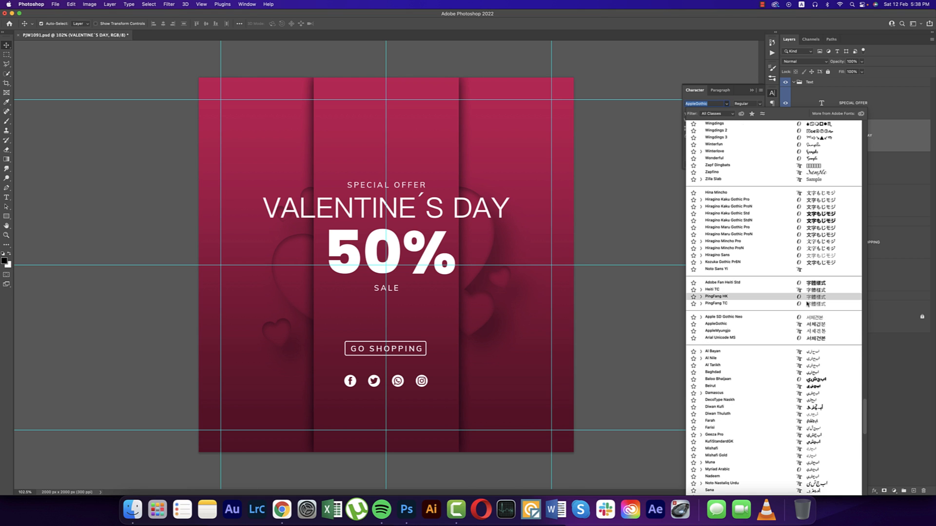
{"action": "scroll", "coordinate": [804, 292], "scroll_direction": "up", "scroll_amount": 3}
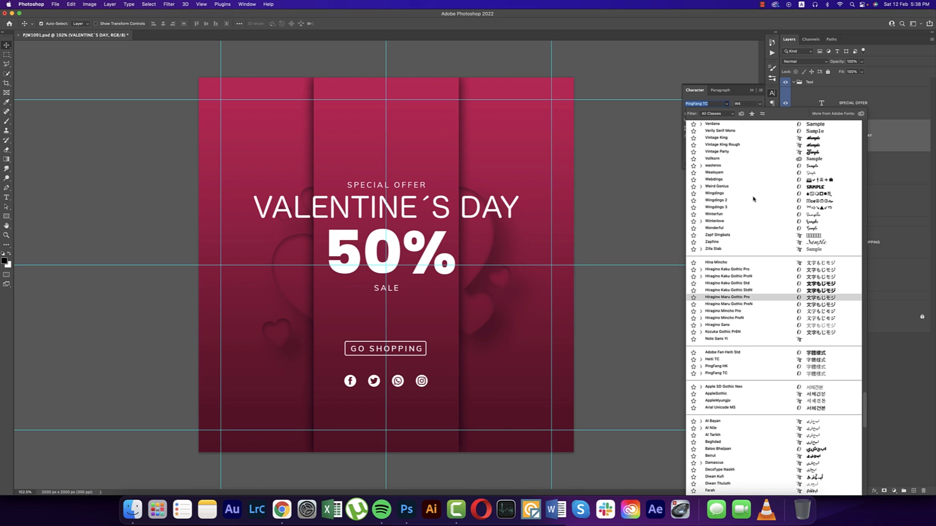
{"action": "left_click", "coordinate": [818, 159]}
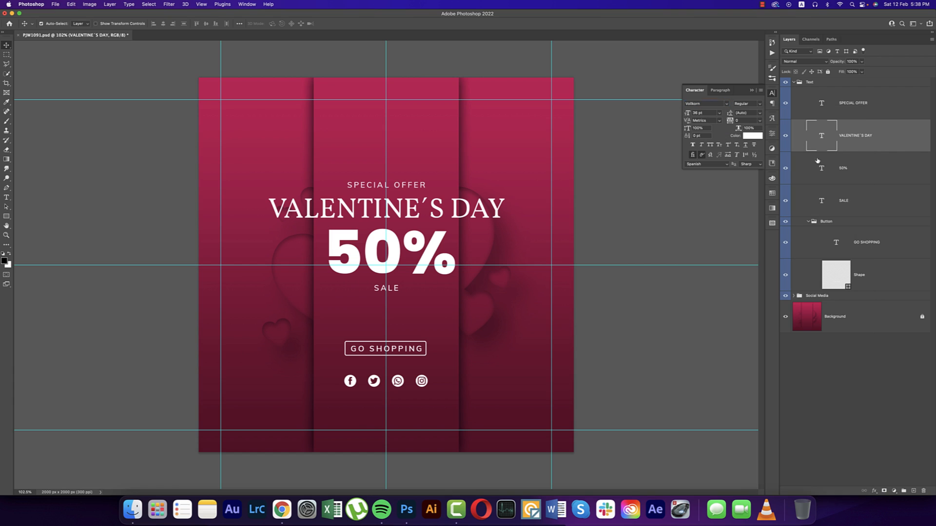
- Reduce the "VALENTINE´S DAY" text to 19 pt so it fits the centre panel, and deselect the layer
{"action": "left_click", "coordinate": [686, 115]}
{"action": "type", "text": "24"}
{"action": "key", "text": "Return"}
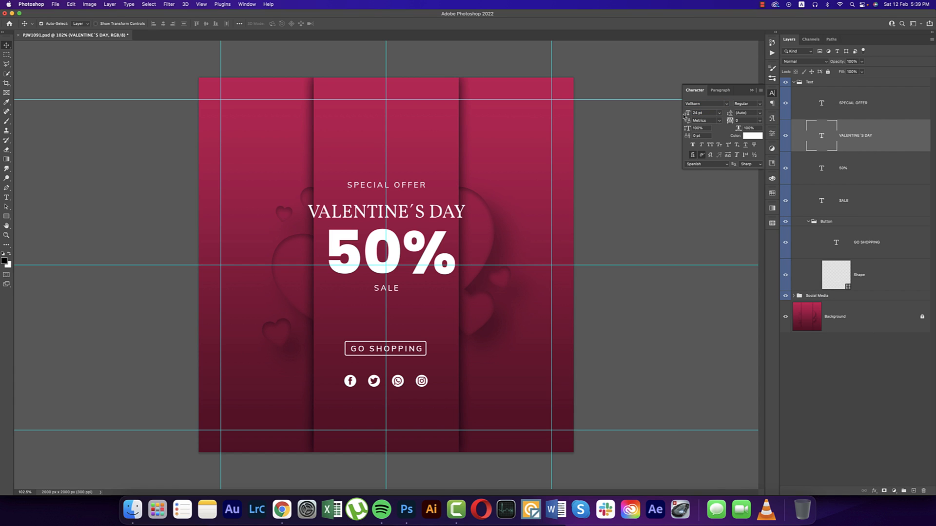
{"action": "left_click_drag", "start_coordinate": [687, 115], "coordinate": [684, 115]}
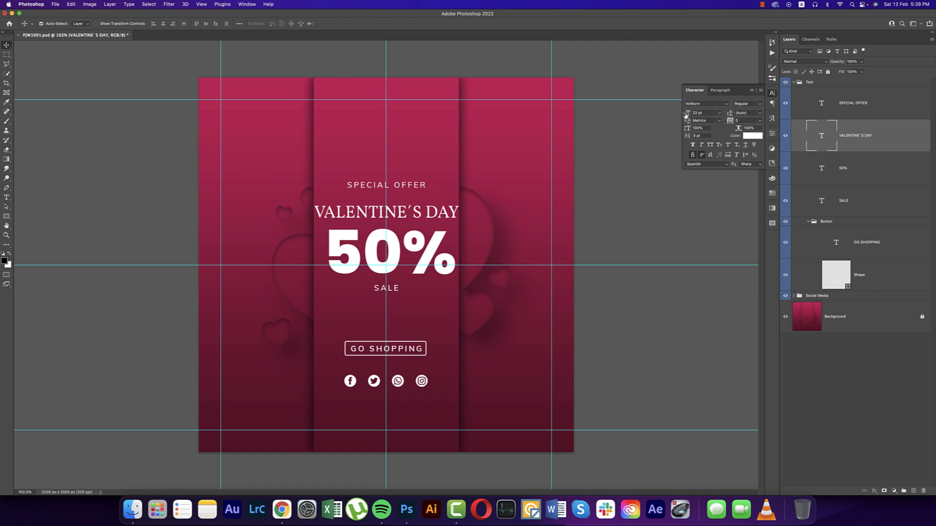
{"action": "left_click", "coordinate": [708, 113]}
{"action": "key", "text": "Down"}
{"action": "key", "text": "Down"}
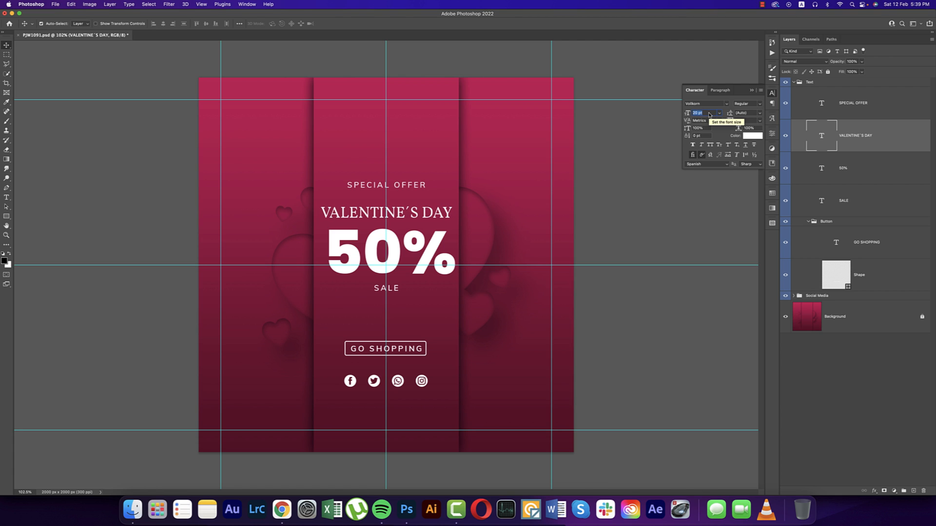
{"action": "key", "text": "Down"}
{"action": "left_click", "coordinate": [649, 168]}
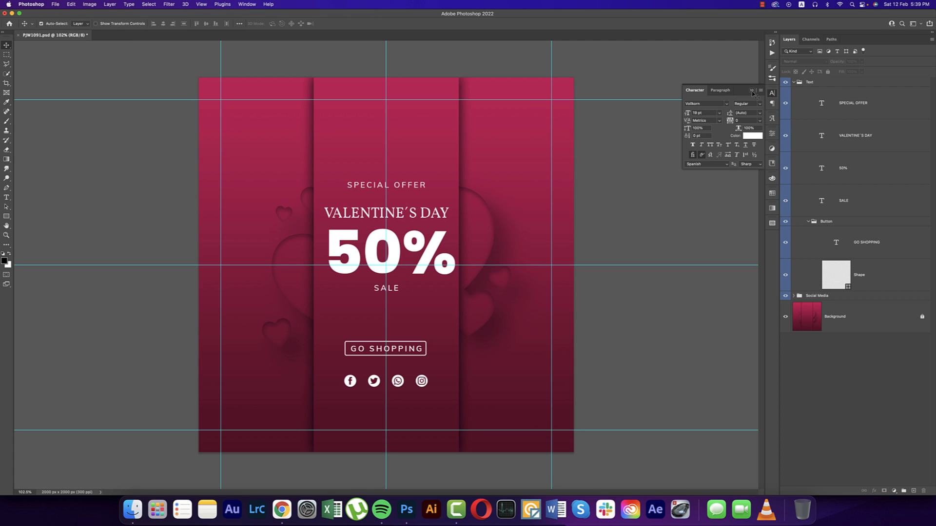
- Put away the character settings, collapse the Text layer group and save the document
{"action": "left_click", "coordinate": [751, 91]}
{"action": "left_click", "coordinate": [794, 83]}
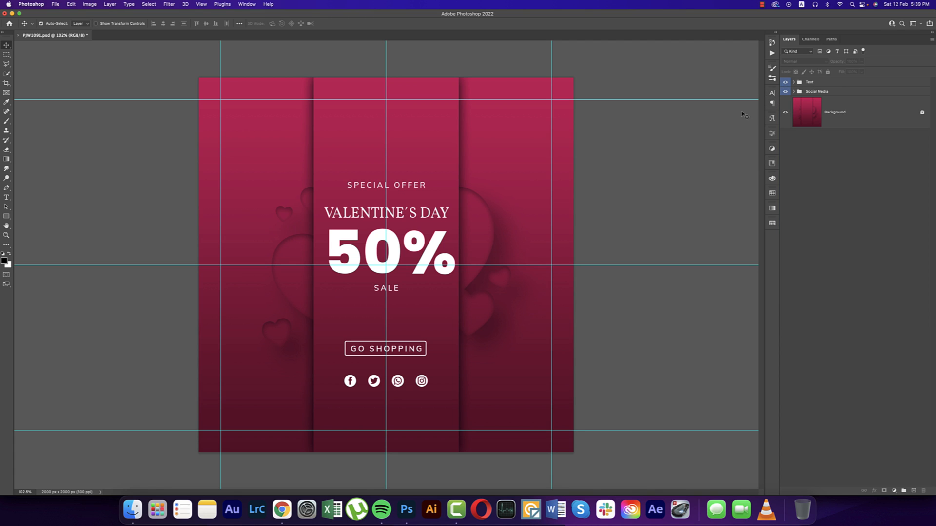
{"action": "key", "text": "super+s"}
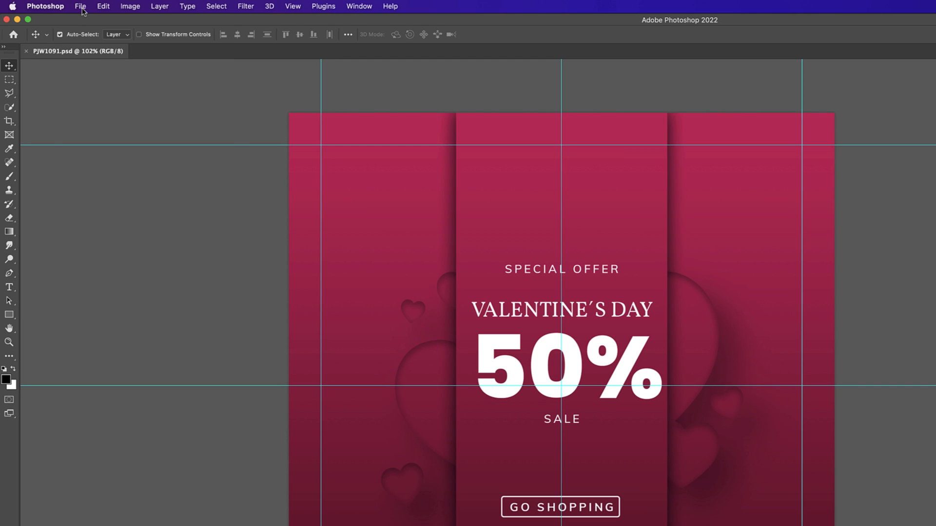
- Save a copy of the design in Photoshop EPS format named "V days" in the current folder
{"action": "left_click", "coordinate": [55, 4]}
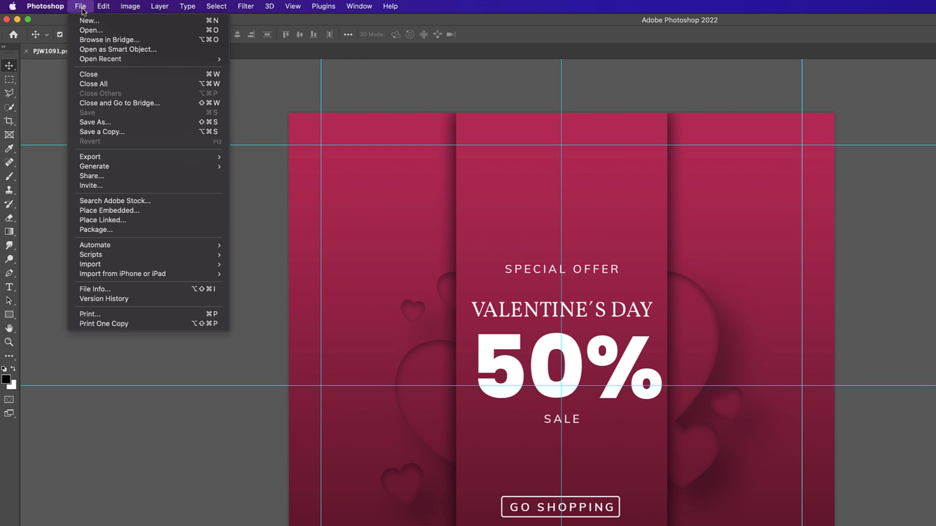
{"action": "left_click", "coordinate": [119, 124]}
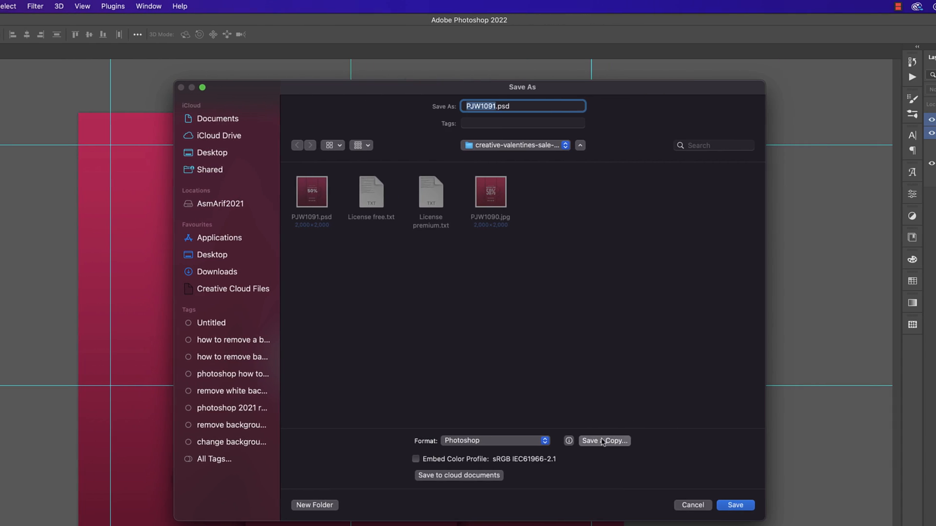
{"action": "left_click", "coordinate": [602, 441]}
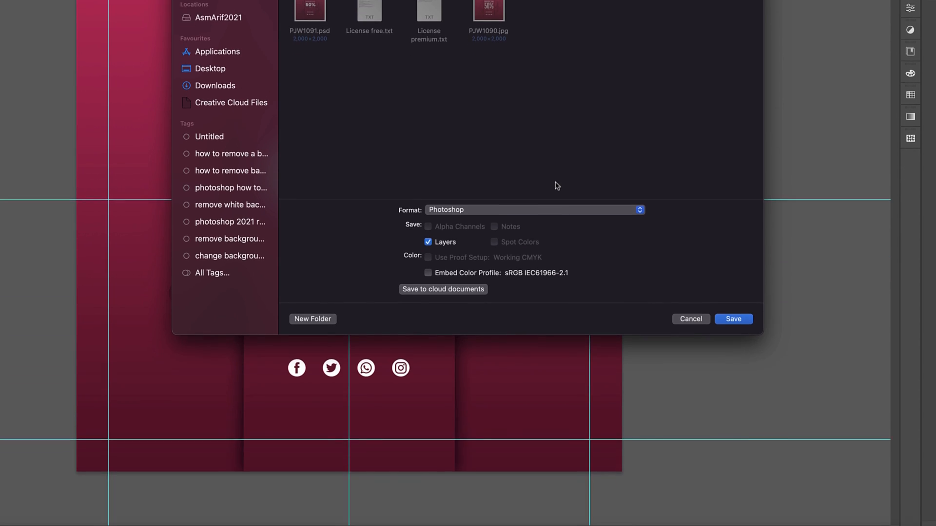
{"action": "left_click", "coordinate": [554, 211]}
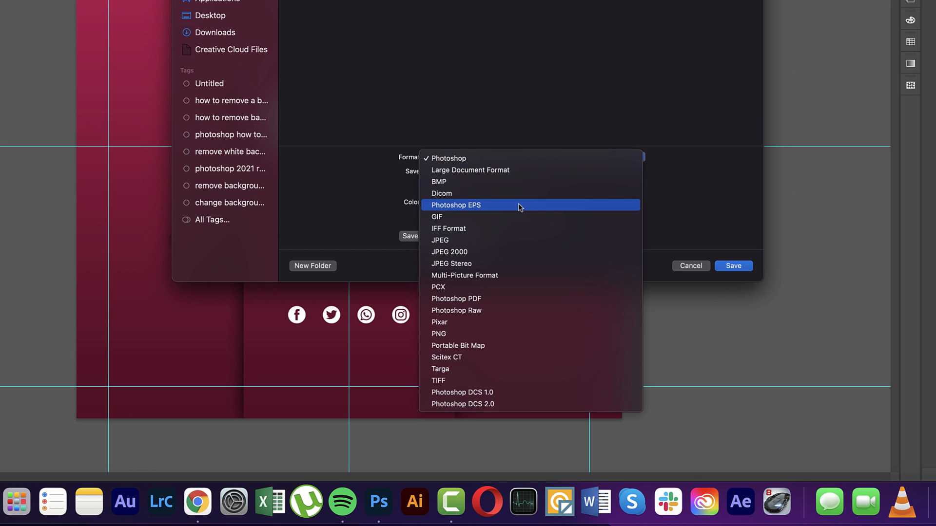
{"action": "left_click", "coordinate": [518, 205]}
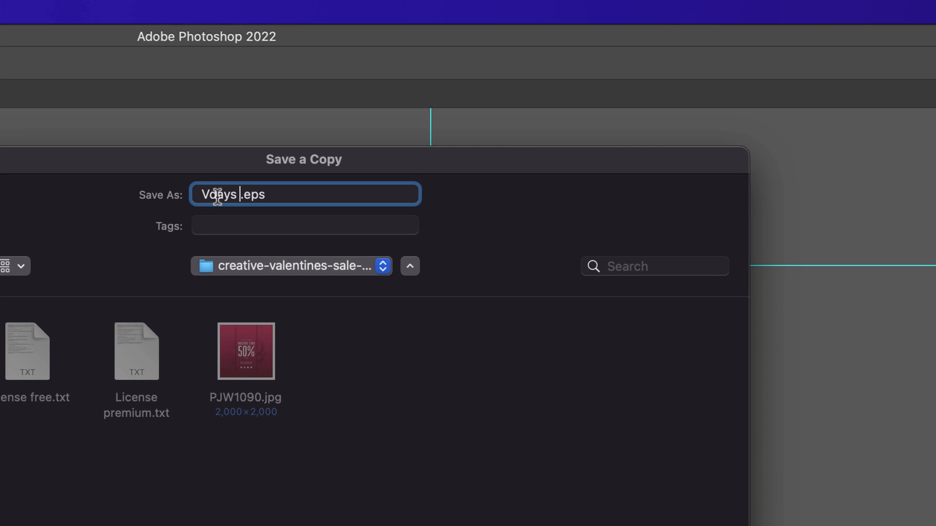
{"action": "left_click", "coordinate": [211, 196]}
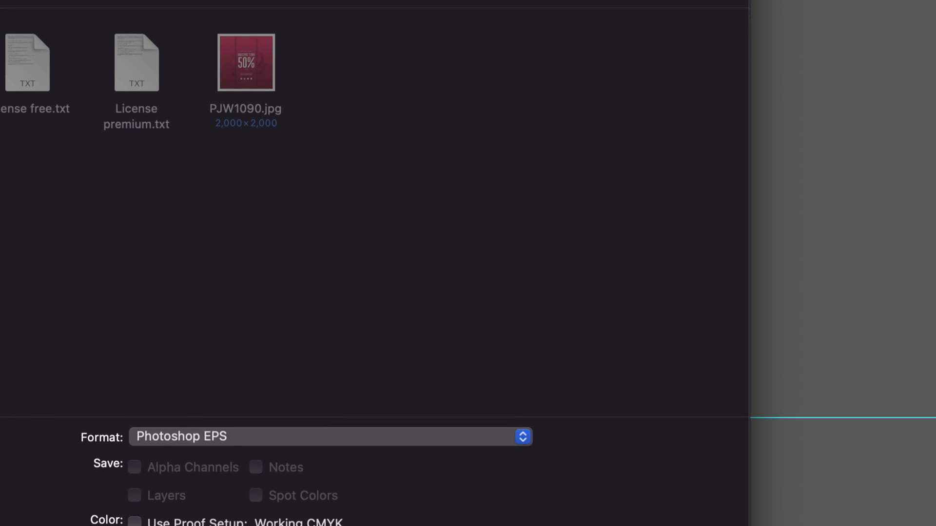
{"action": "key", "text": "Return"}
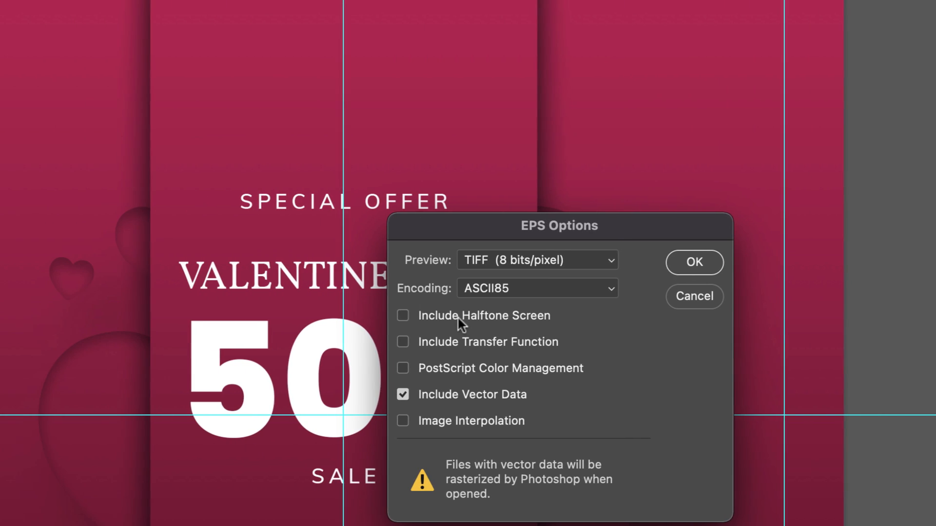
- Enable Include Halftone Screen, Include Transfer Function, PostScript Color Management and Image Interpolation for the EPS file
{"action": "left_click", "coordinate": [105, 316]}
{"action": "left_click", "coordinate": [631, 346]}
{"action": "left_click", "coordinate": [633, 368]}
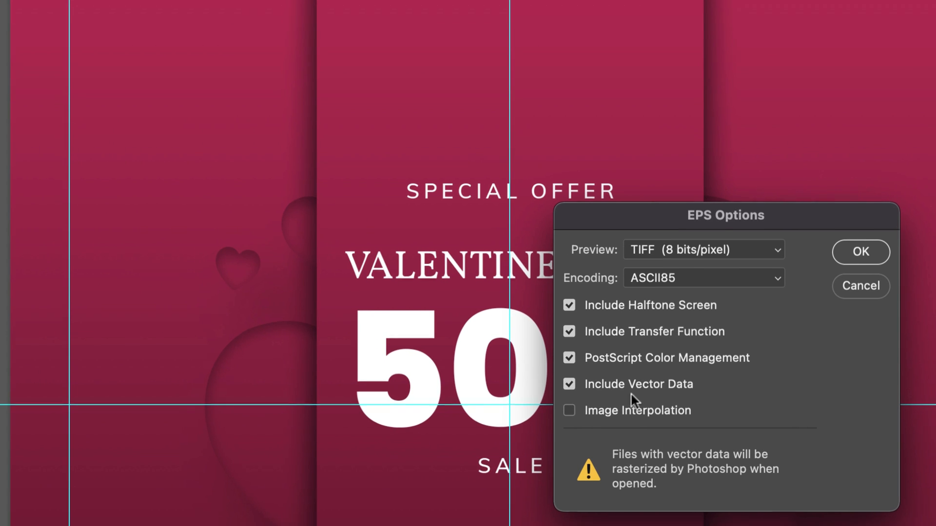
{"action": "left_click", "coordinate": [633, 421]}
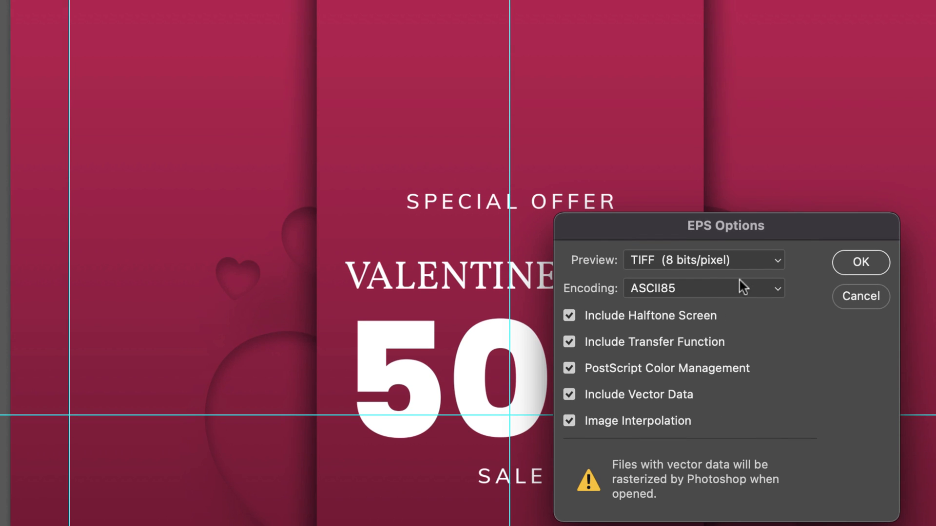
- Keep the TIFF (8 bits/pixel) preview and ASCII85 encoding, and confirm the EPS options to write the file
{"action": "left_click", "coordinate": [739, 260]}
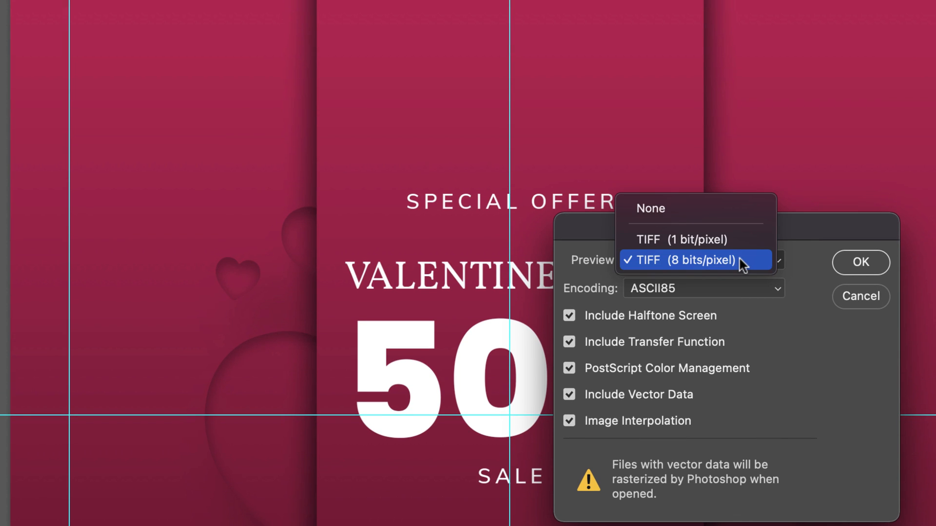
{"action": "left_click", "coordinate": [750, 314]}
{"action": "left_click", "coordinate": [749, 296]}
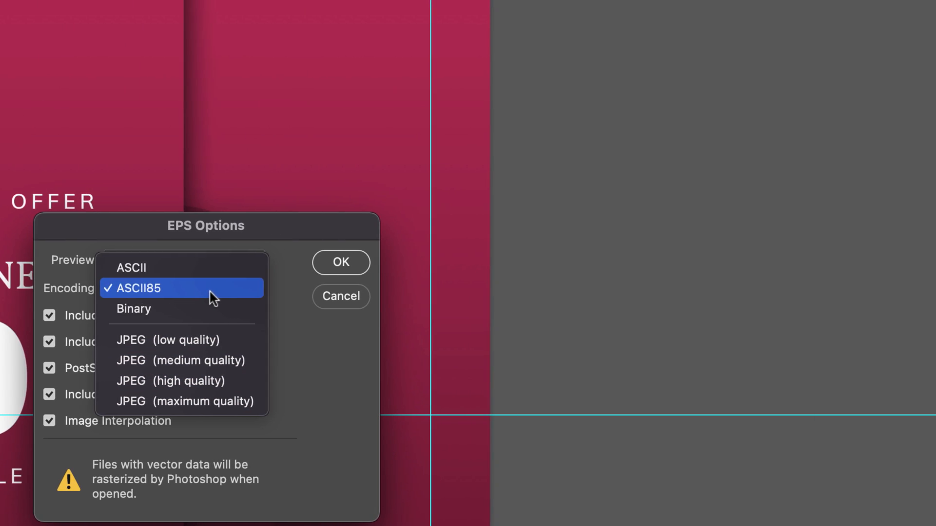
{"action": "left_click", "coordinate": [209, 291]}
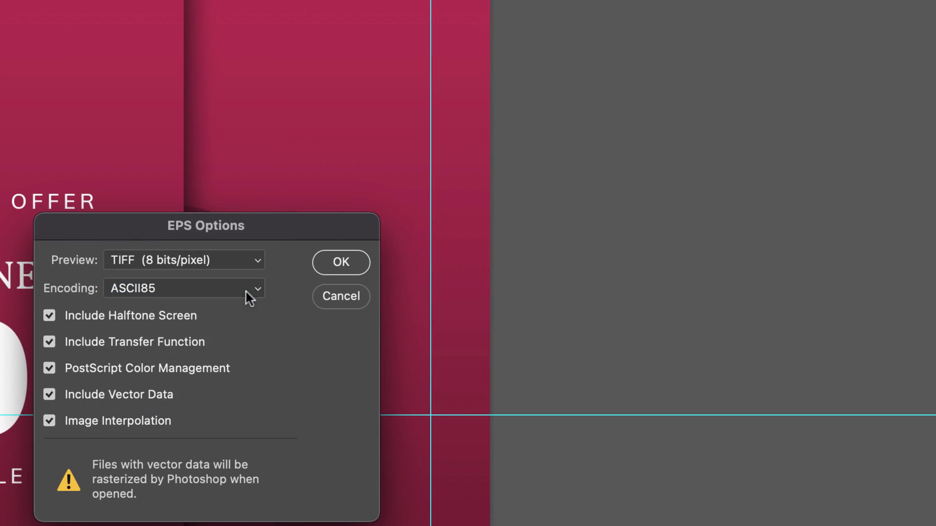
{"action": "left_click", "coordinate": [324, 267]}
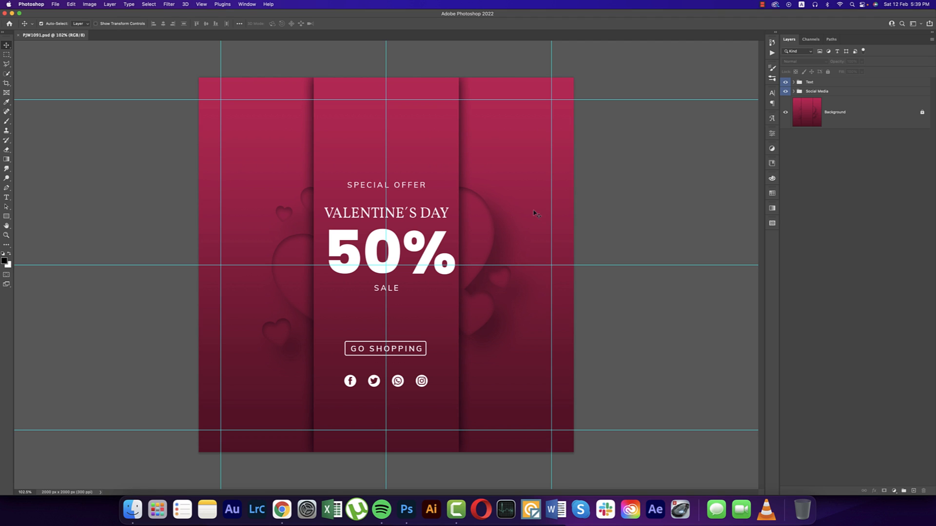
- Switch to Finder and select the exported "V days .eps" file in the design's folder
{"action": "left_click", "coordinate": [133, 503]}
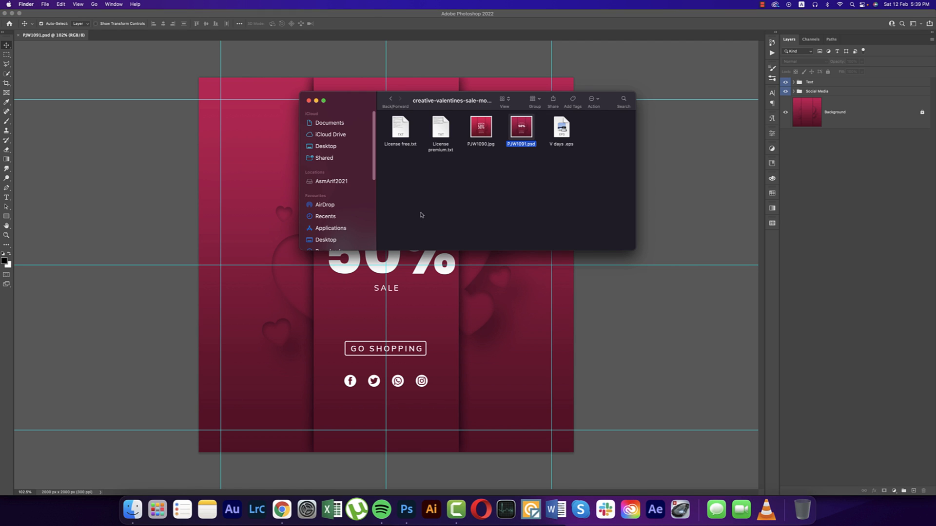
{"action": "left_click", "coordinate": [562, 131]}
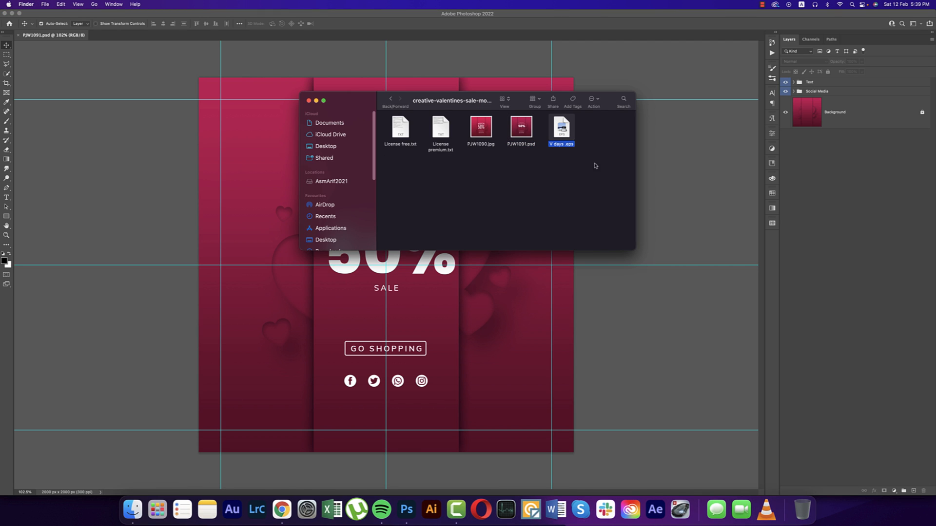
- Open the exported "V days .eps" file from Finder in Adobe Illustrator
{"action": "right_click", "coordinate": [567, 129]}
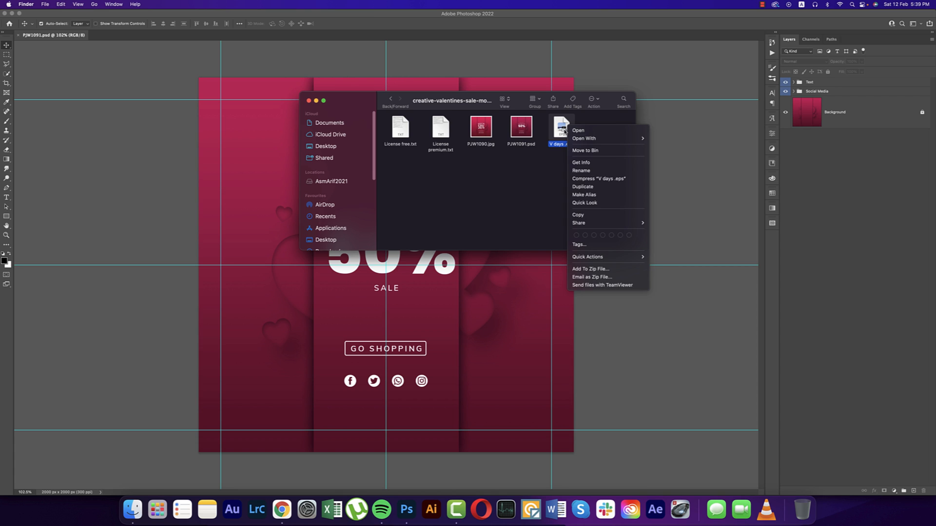
{"action": "mouse_move", "coordinate": [610, 139]}
{"action": "left_click", "coordinate": [666, 158]}
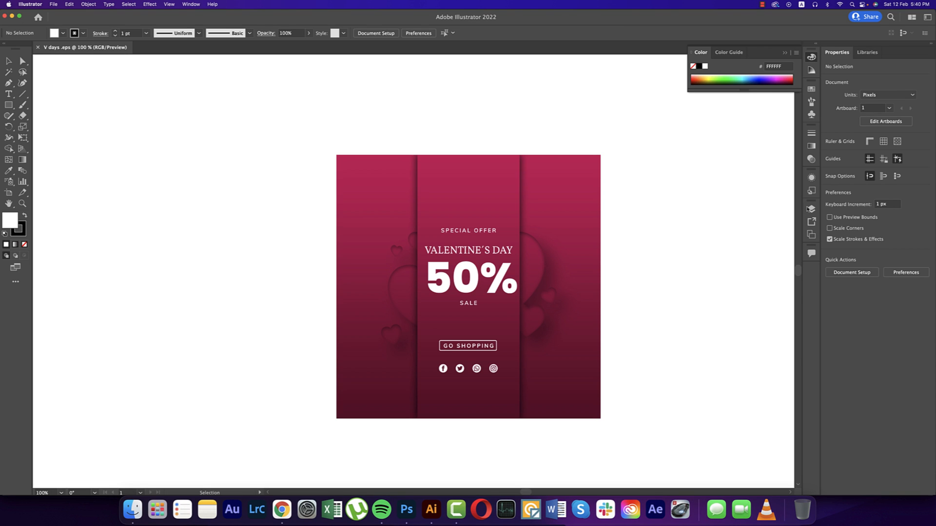
- Show the layers, enlarge their list, and expand Layer 1, its group and several clip groups to examine the EPS structure
{"action": "left_click", "coordinate": [811, 209]}
{"action": "left_click", "coordinate": [720, 219]}
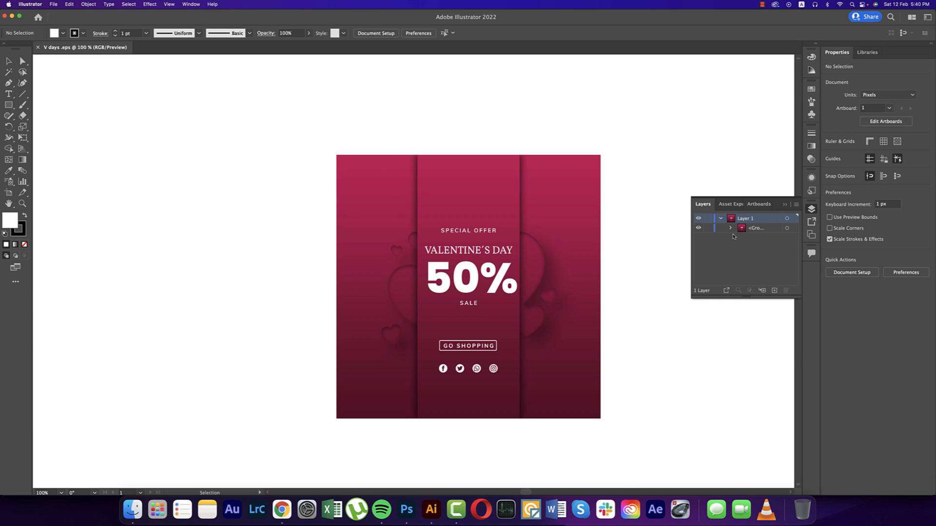
{"action": "left_click", "coordinate": [731, 228]}
{"action": "left_click_drag", "start_coordinate": [748, 296], "coordinate": [770, 395]}
{"action": "left_click", "coordinate": [740, 286]}
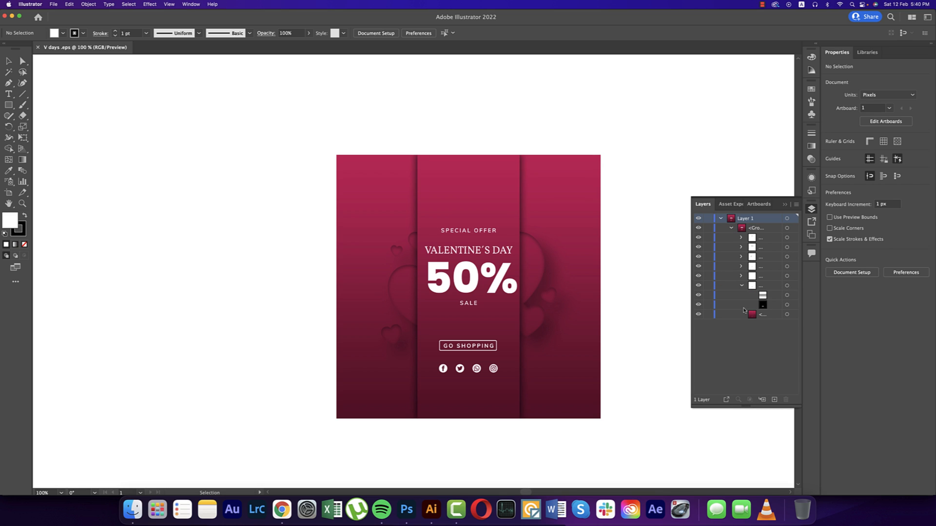
{"action": "left_click", "coordinate": [740, 238]}
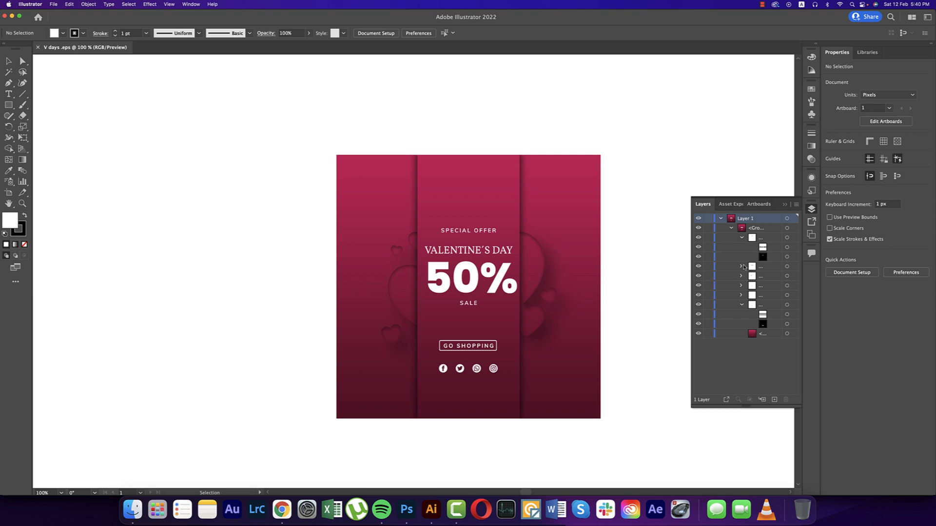
{"action": "left_click", "coordinate": [741, 267]}
{"action": "left_click", "coordinate": [757, 249]}
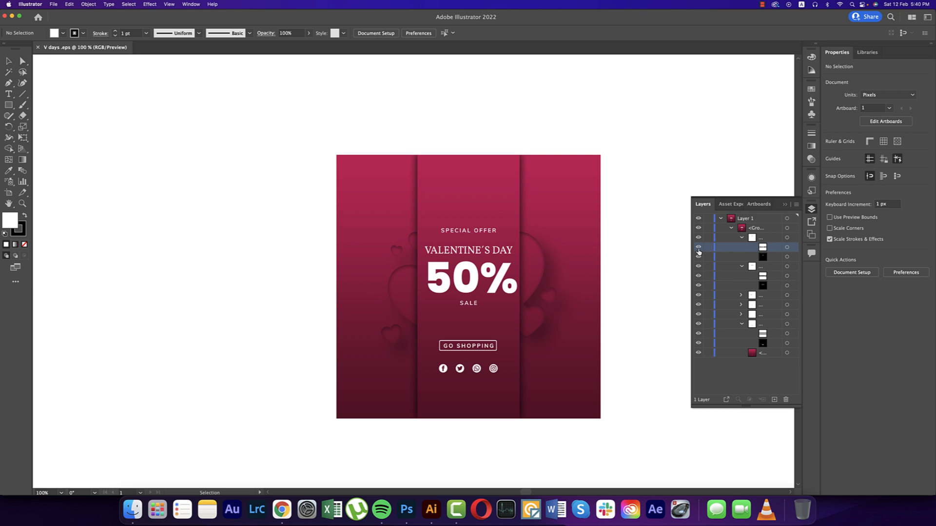
- Toggle visibility at the first clip group's path and back, target that path, and isolate the SPECIAL OFFER clip group
{"action": "left_click", "coordinate": [698, 249], "text": "alt"}
{"action": "left_click", "coordinate": [699, 249], "text": "alt"}
{"action": "left_click", "coordinate": [786, 247]}
{"action": "double_click", "coordinate": [486, 232]}
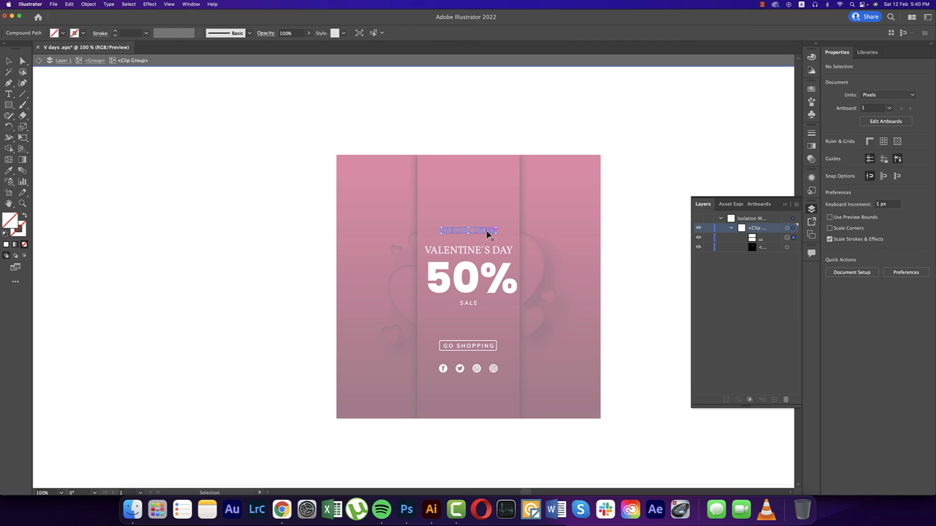
- Leave isolation mode, select the whole artwork group and collapse the layer list
{"action": "double_click", "coordinate": [610, 265]}
{"action": "left_click", "coordinate": [549, 253]}
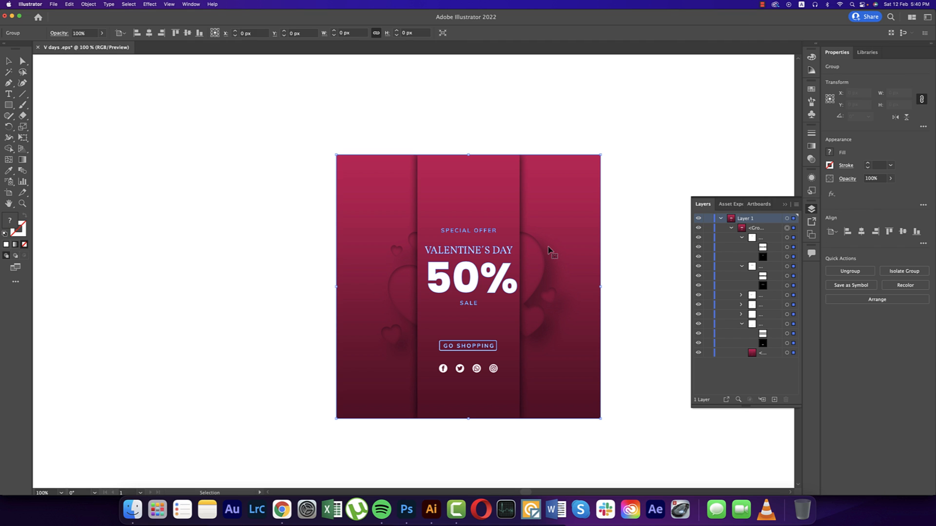
{"action": "left_click", "coordinate": [784, 205]}
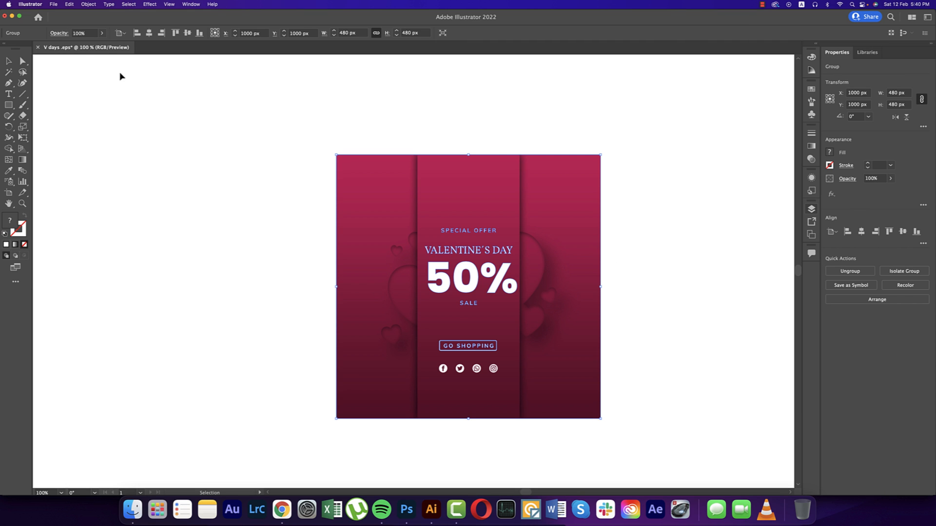
- Save the design as "V days .ai" in Adobe Illustrator (ai) format in the same folder, accepting the save options
{"action": "left_click", "coordinate": [54, 5]}
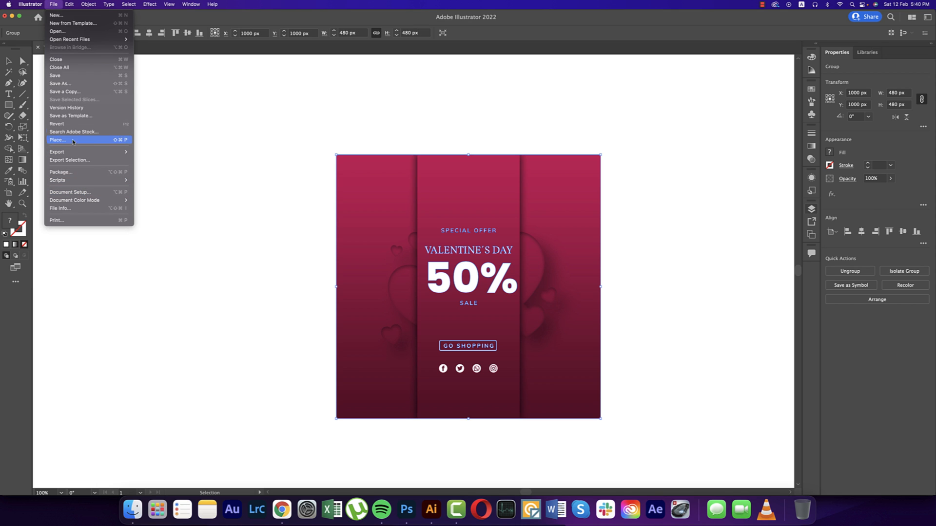
{"action": "left_click", "coordinate": [66, 83]}
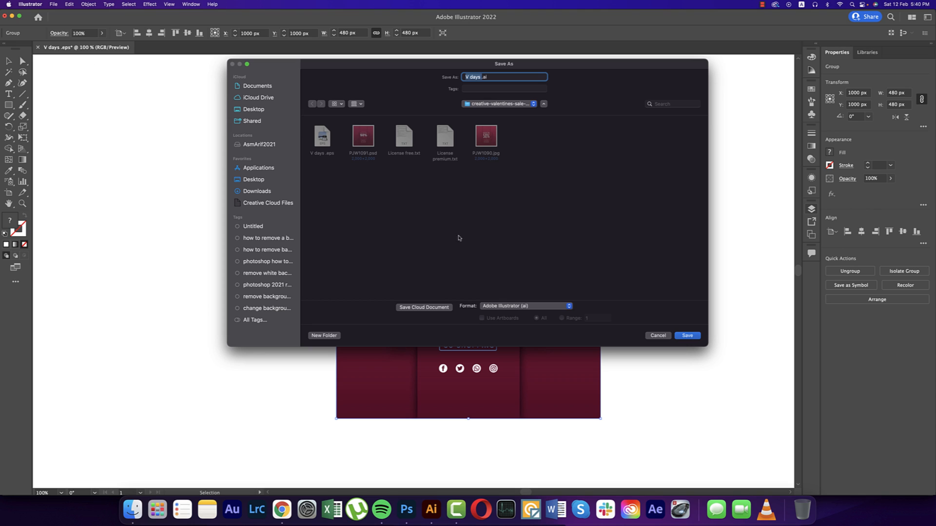
{"action": "left_click", "coordinate": [512, 310]}
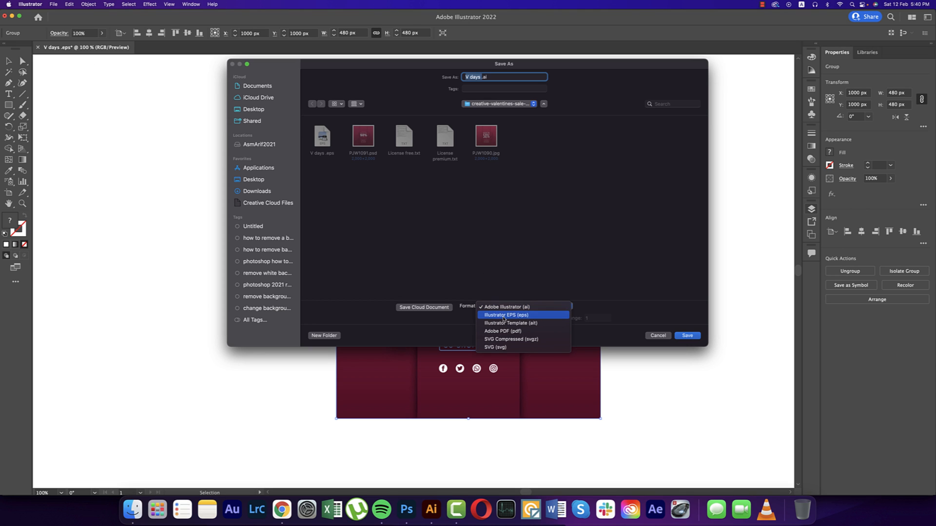
{"action": "left_click", "coordinate": [509, 307]}
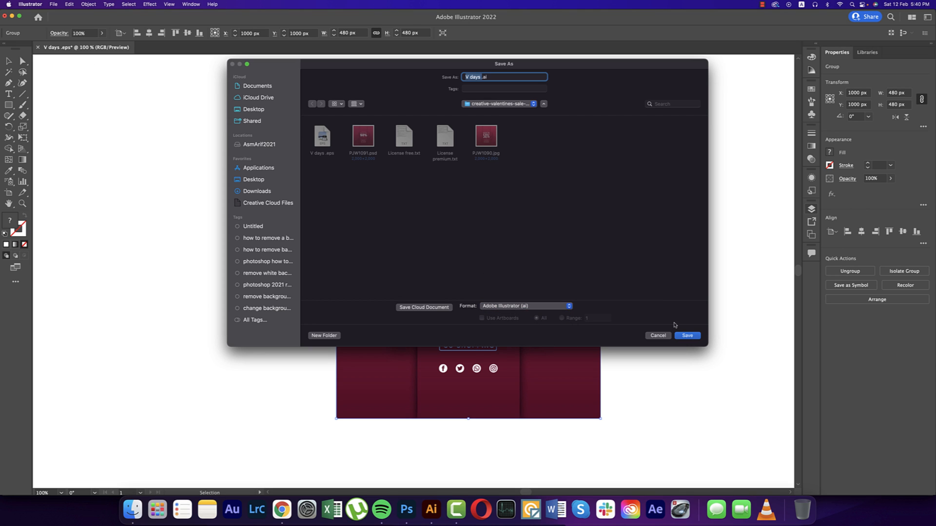
{"action": "left_click", "coordinate": [687, 336]}
{"action": "left_click", "coordinate": [569, 384]}
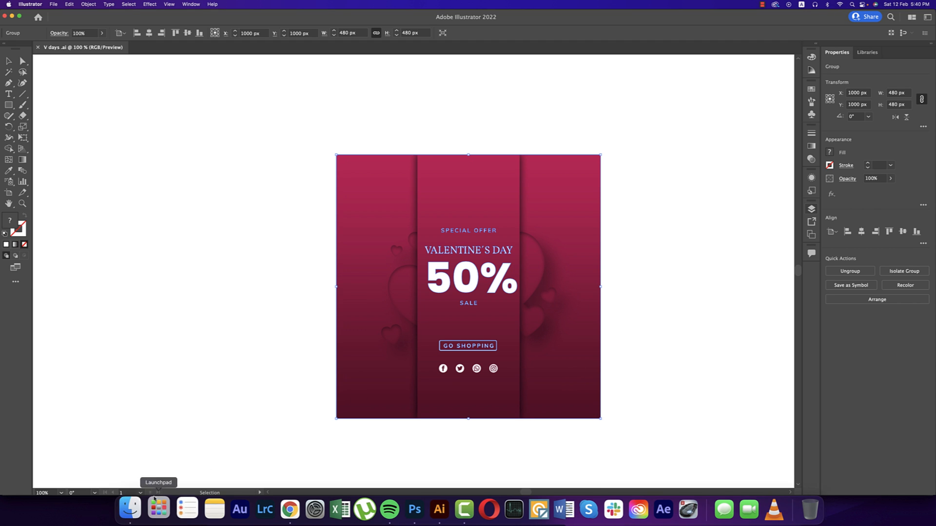
- Switch to Finder and check the "V days .ai" and "V days .eps" files in the design's folder
{"action": "left_click", "coordinate": [131, 508]}
{"action": "left_click", "coordinate": [401, 177]}
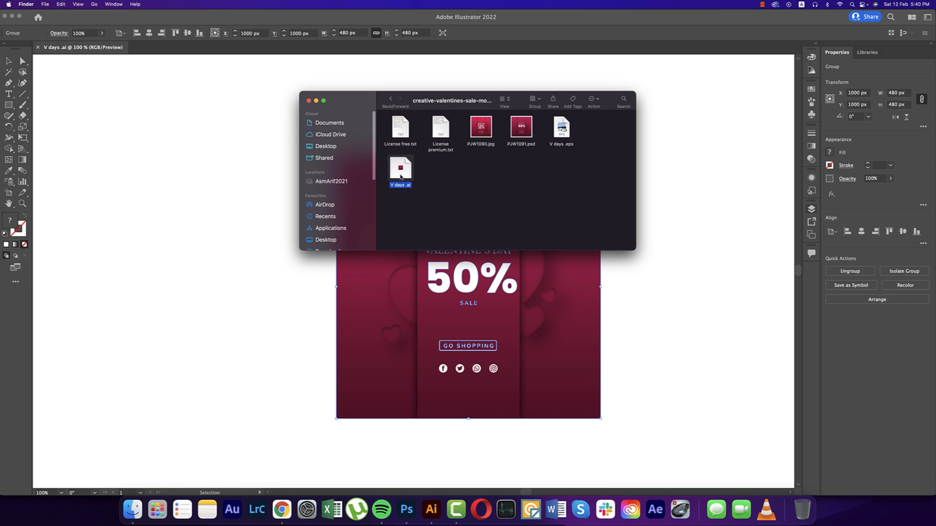
{"action": "left_click", "coordinate": [564, 125]}
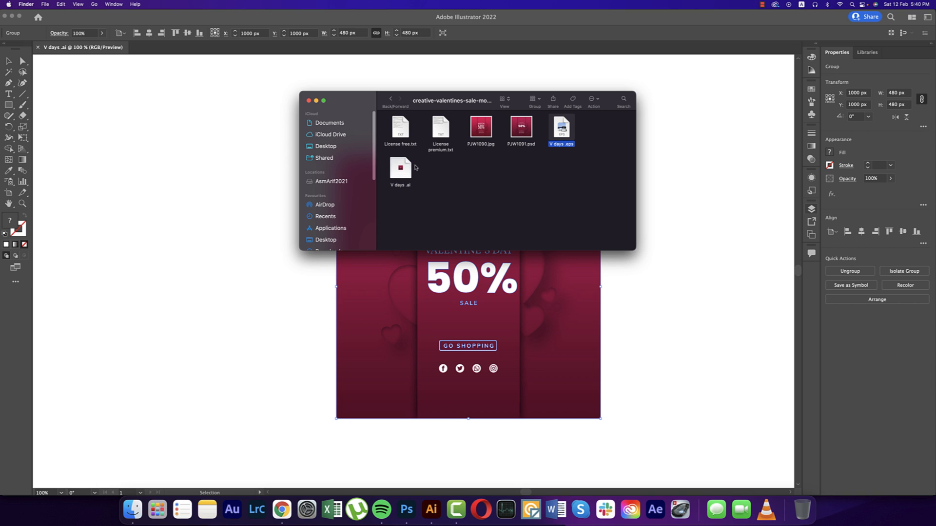
{"action": "left_click", "coordinate": [405, 170]}
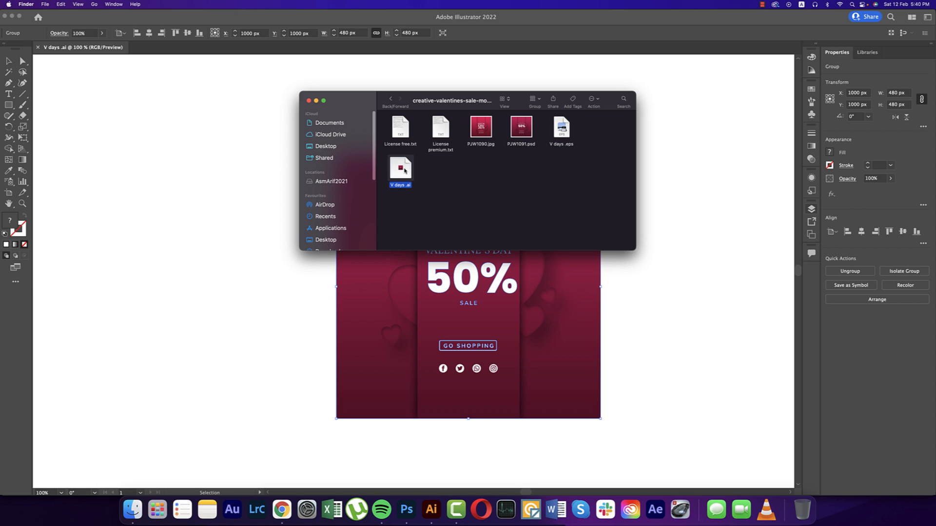
{"action": "left_click", "coordinate": [569, 133]}
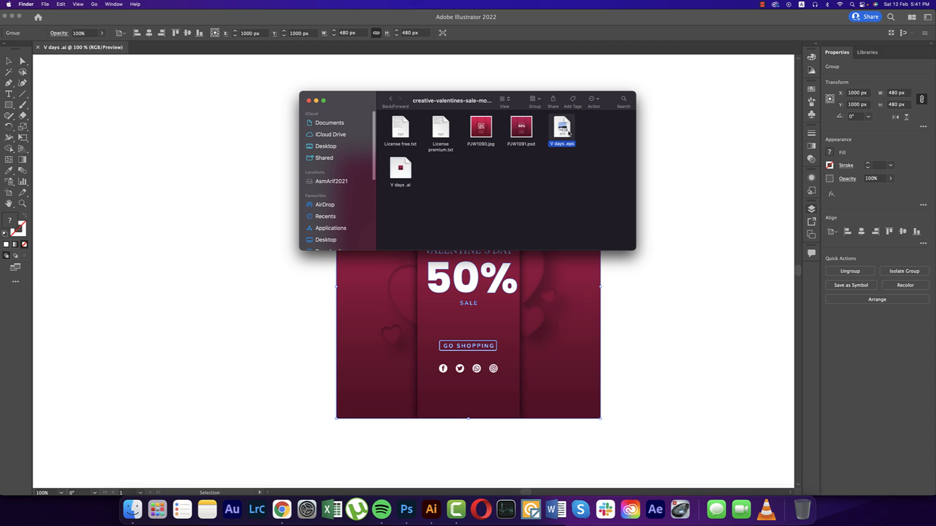
- Open "V days .ai" from Finder with Adobe Illustrator 2022 to check it, and close the document
{"action": "left_click", "coordinate": [402, 166]}
{"action": "right_click", "coordinate": [402, 167]}
{"action": "mouse_move", "coordinate": [438, 174]}
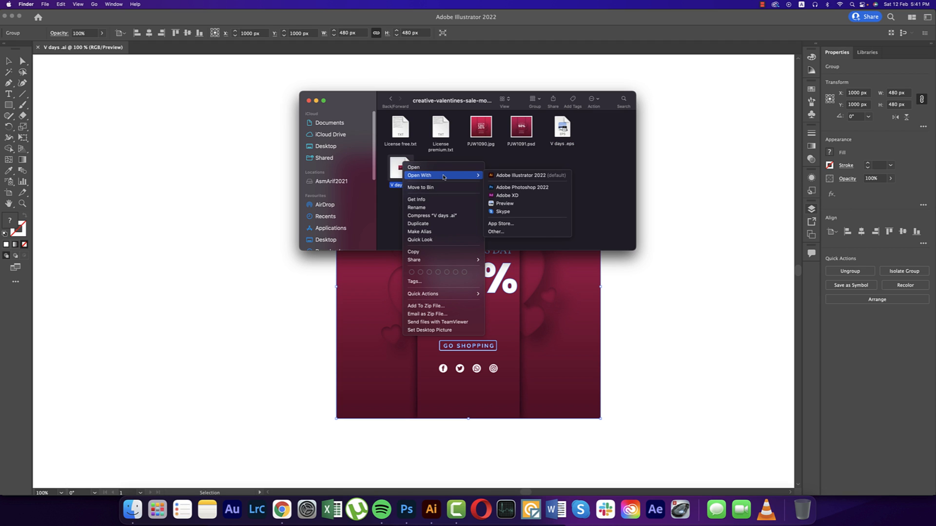
{"action": "left_click", "coordinate": [507, 177]}
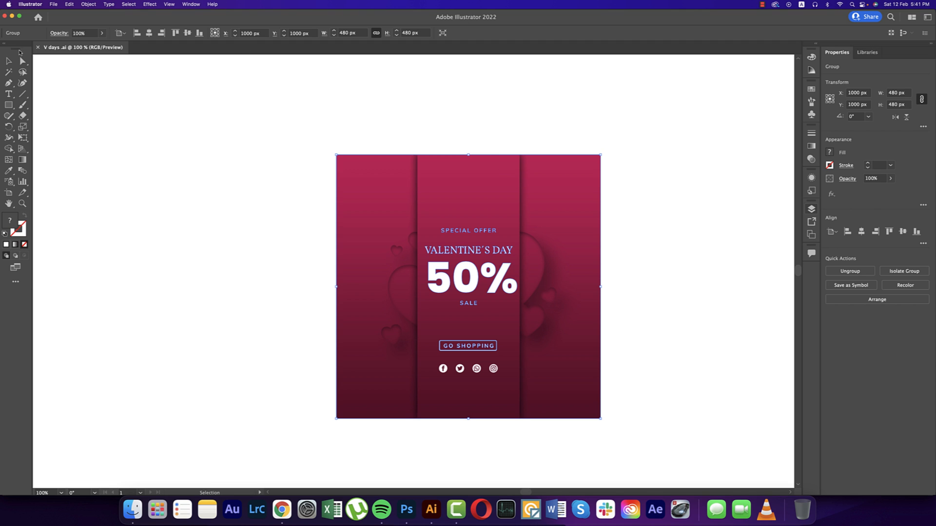
{"action": "left_click", "coordinate": [38, 48]}
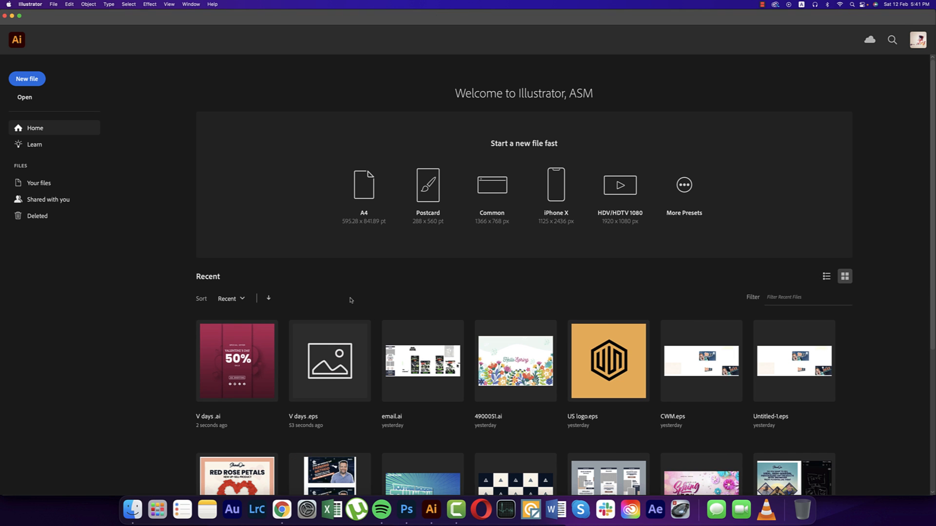